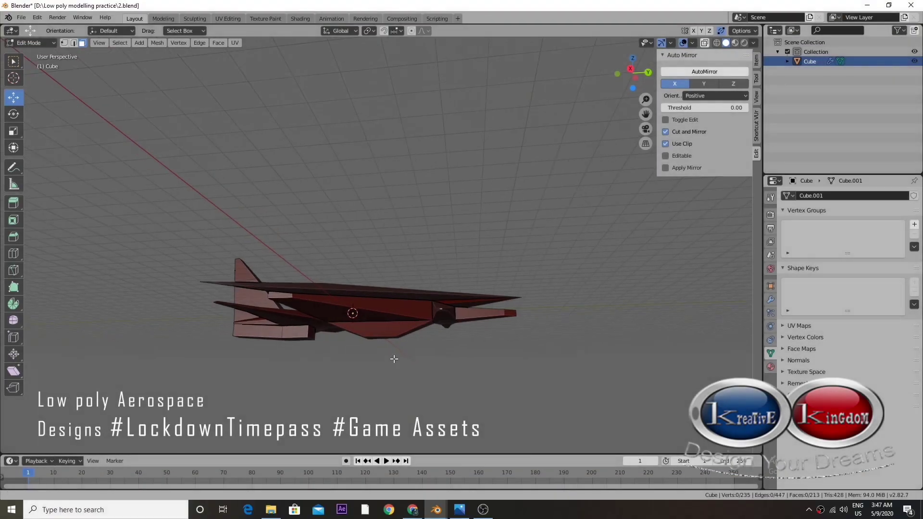
Step: Orbit around the low-poly aircraft, green spaceship and character models, toggling between Edit and Object Mode
mouse_move(400, 287)
mouse_down()
mouse_move(360, 350)
mouse_move(387, 383)
mouse_move(412, 371)
mouse_move(474, 381)
mouse_move(487, 342)
mouse_move(423, 338)
mouse_move(448, 354)
mouse_move(451, 335)
mouse_move(445, 373)
mouse_move(477, 278)
mouse_move(504, 320)
mouse_move(454, 339)
mouse_move(483, 324)
mouse_move(405, 334)
mouse_move(420, 351)
mouse_move(454, 359)
mouse_move(487, 344)
mouse_move(547, 387)
mouse_move(544, 320)
mouse_up()
key(Tab)
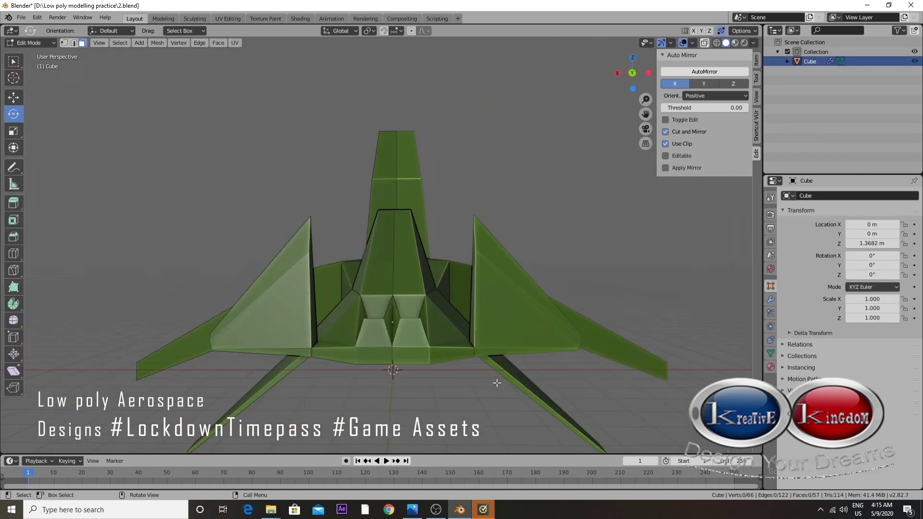
key(n)
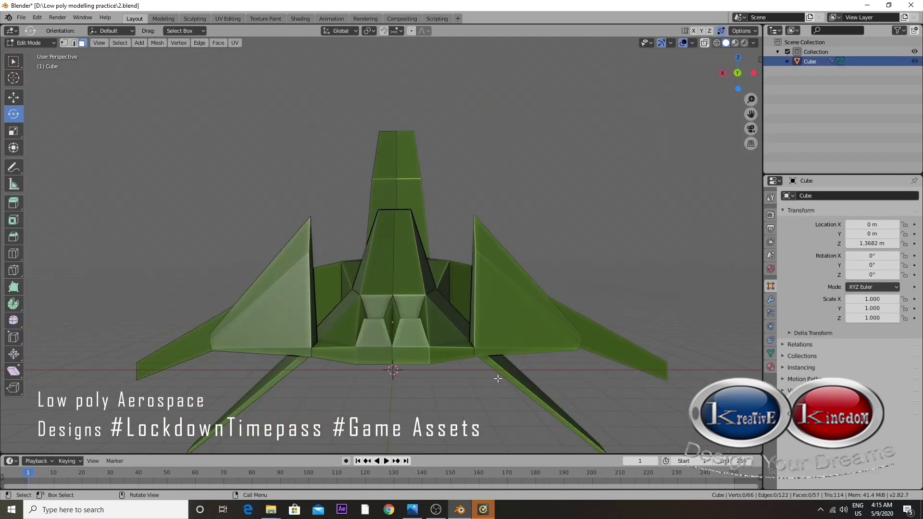
mouse_move(498, 379)
mouse_down()
mouse_move(476, 344)
mouse_move(497, 394)
mouse_move(507, 389)
mouse_up()
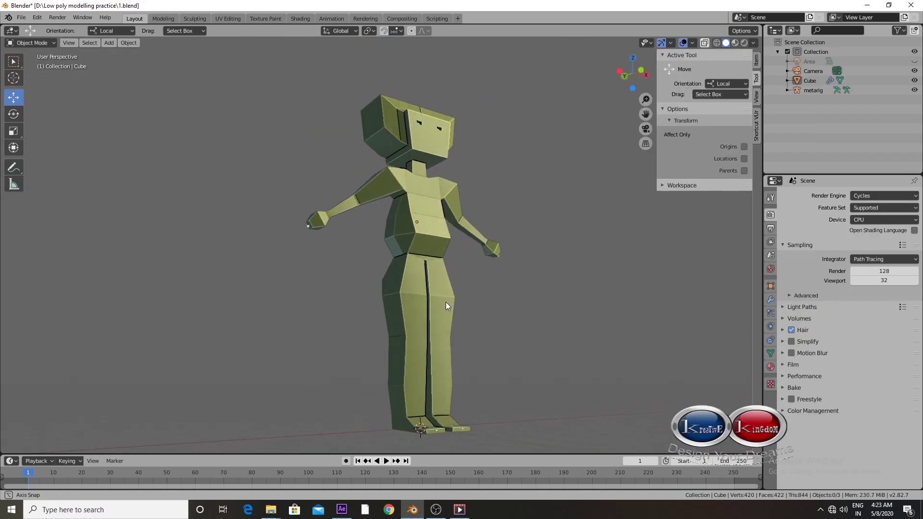
mouse_move(446, 302)
mouse_down()
mouse_move(425, 297)
mouse_move(435, 309)
mouse_up()
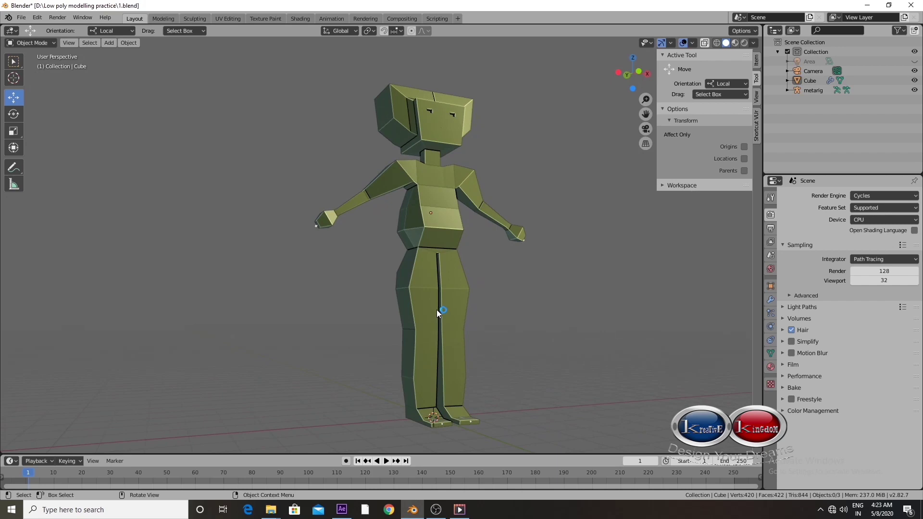
key(Tab)
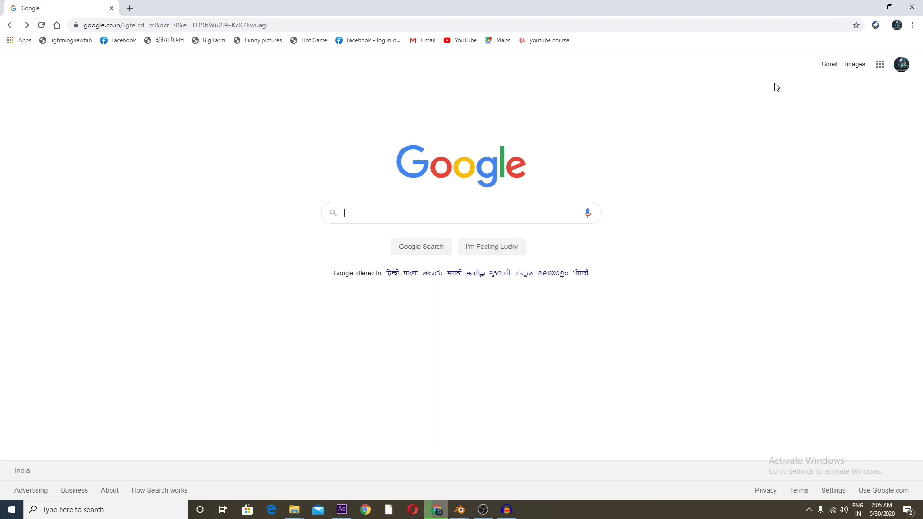
Step: Search Google for 'blender.org' and skim the results, returning to the top
text(bl)
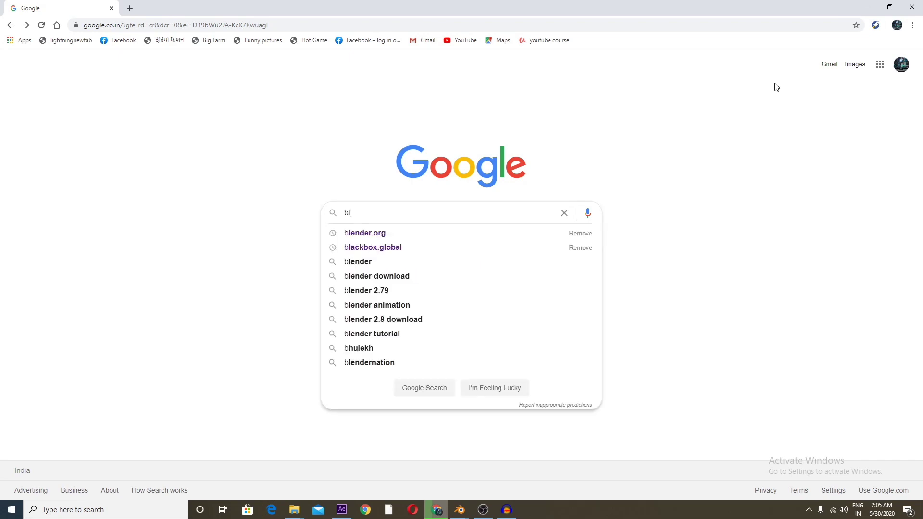
text(ender)
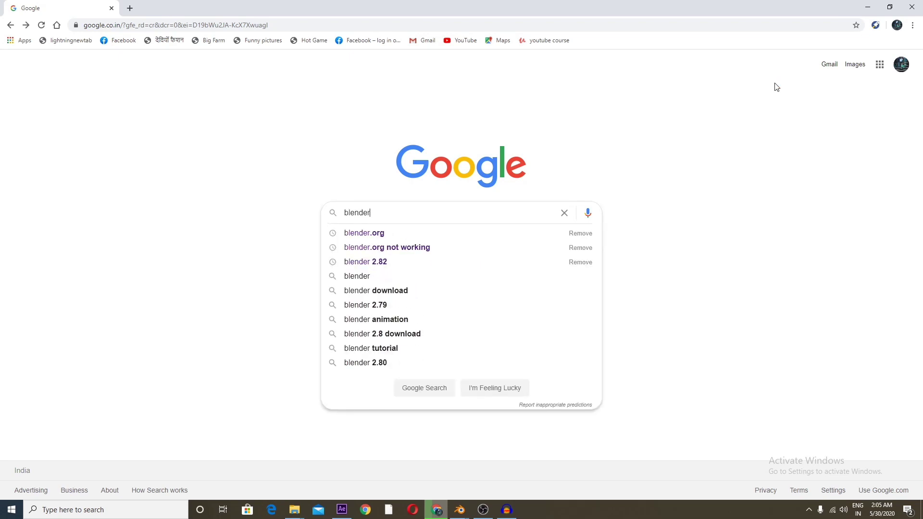
text(.org)
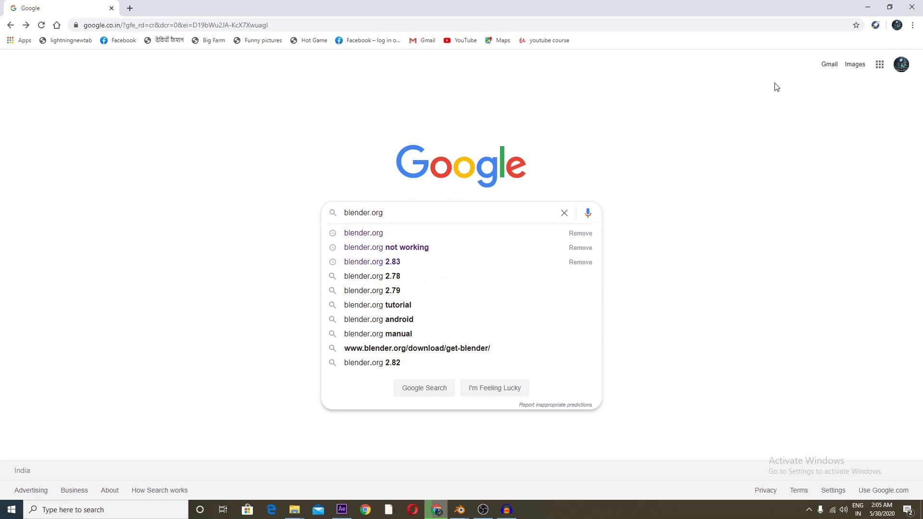
key(Return)
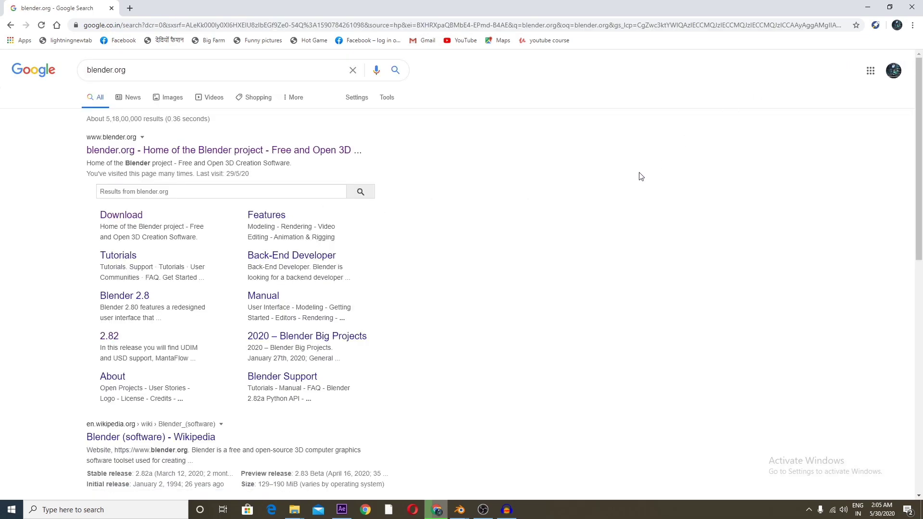
scroll(496, 216, down, 3)
scroll(497, 215, down, 4)
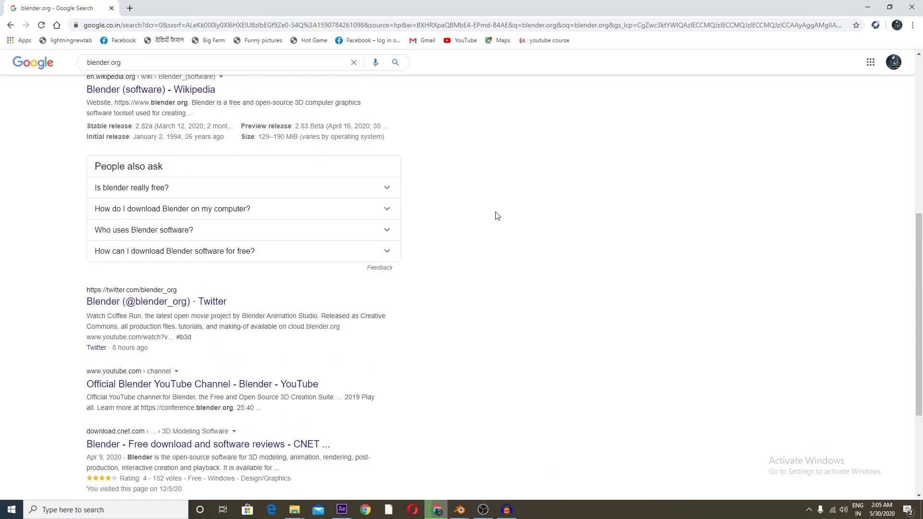
scroll(497, 216, down, 3)
scroll(497, 215, up, 2)
scroll(497, 216, up, 8)
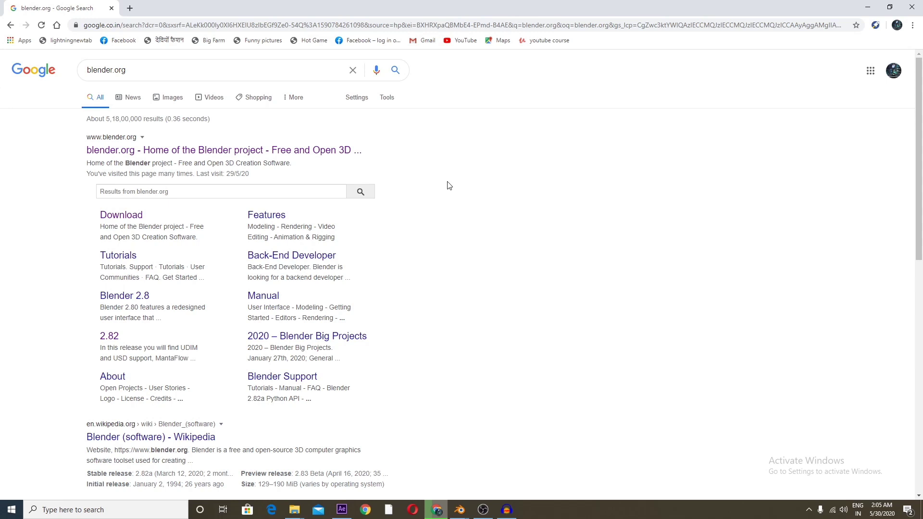
Step: Open the official blender.org result and glance over the top of its home page
click(284, 157)
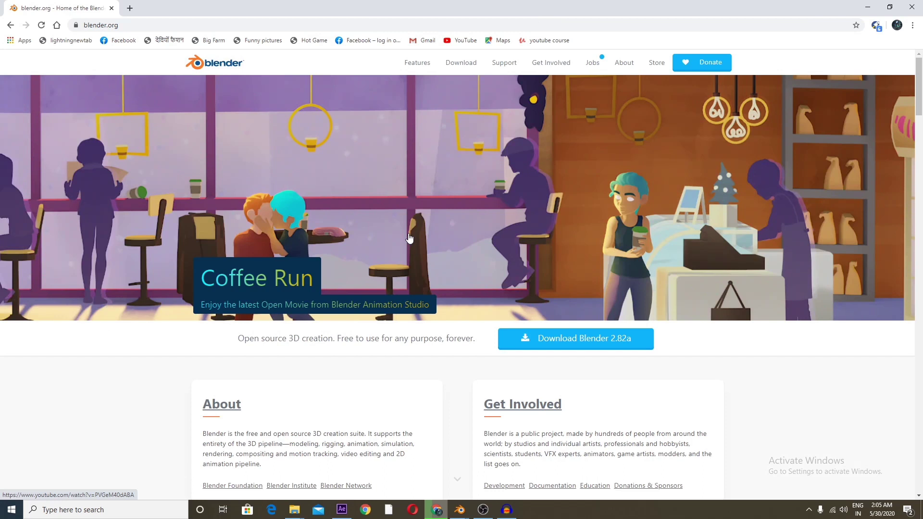
scroll(409, 237, down, 3)
scroll(406, 236, up, 3)
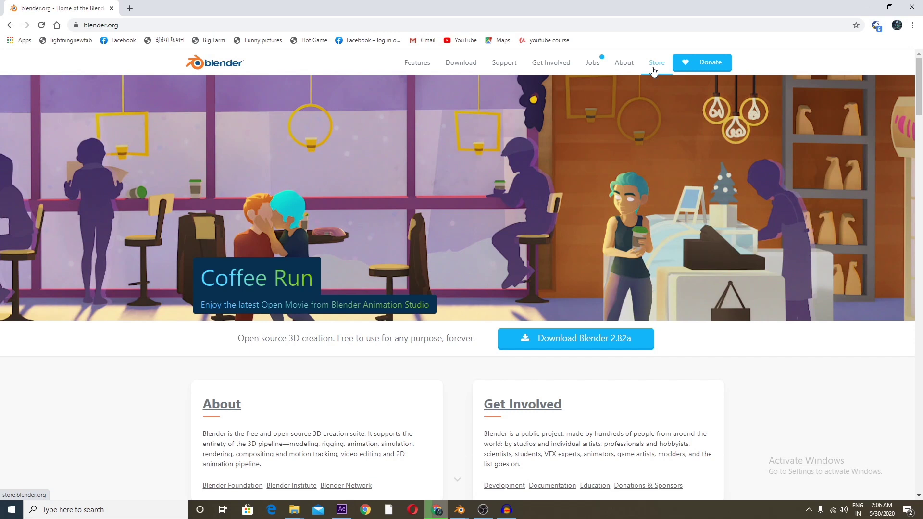
scroll(659, 157, down, 1)
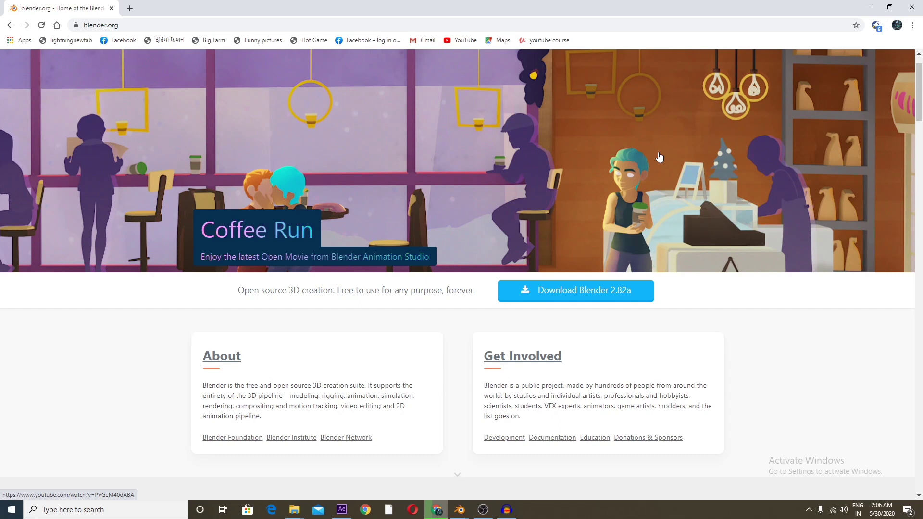
scroll(659, 157, up, 1)
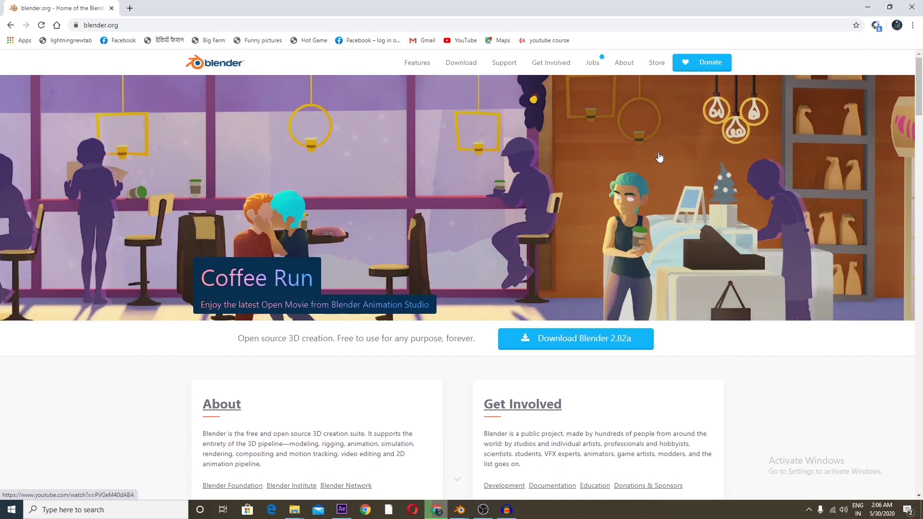
Step: Scroll down through the home page, then back up to the Download Blender 2.82a button
scroll(660, 157, down, 2)
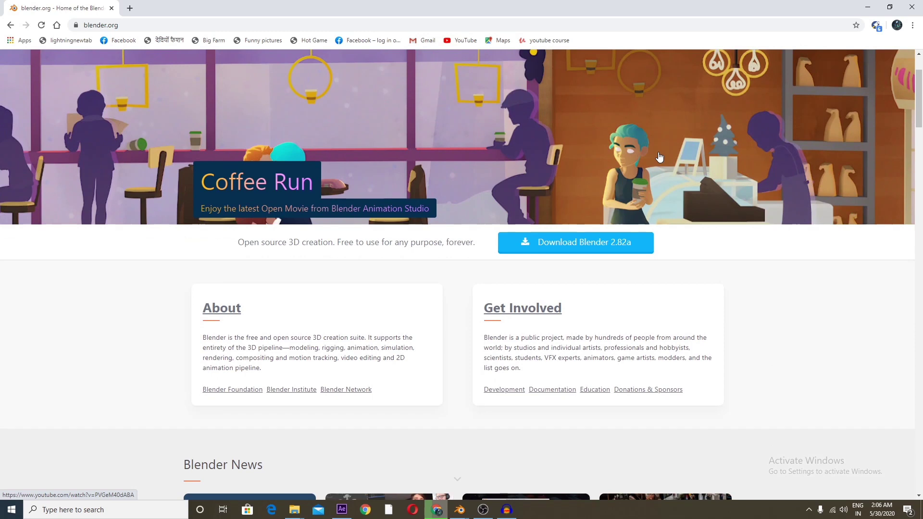
scroll(659, 157, down, 2)
scroll(659, 156, down, 2)
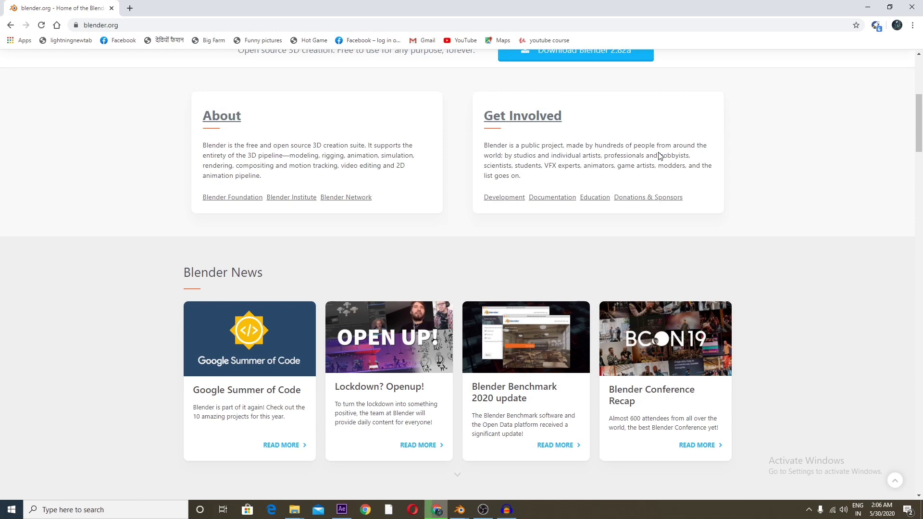
scroll(658, 156, down, 1)
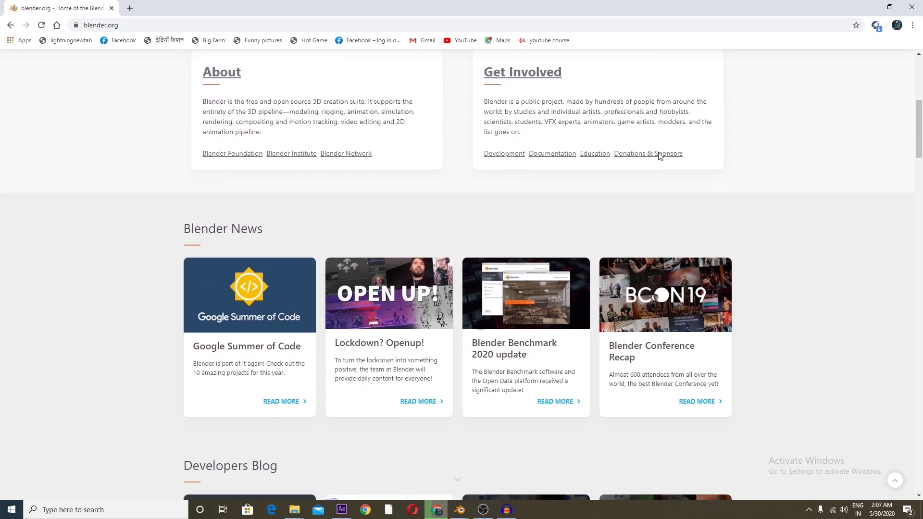
scroll(658, 156, down, 4)
scroll(659, 155, down, 5)
scroll(660, 158, up, 3)
scroll(658, 157, up, 5)
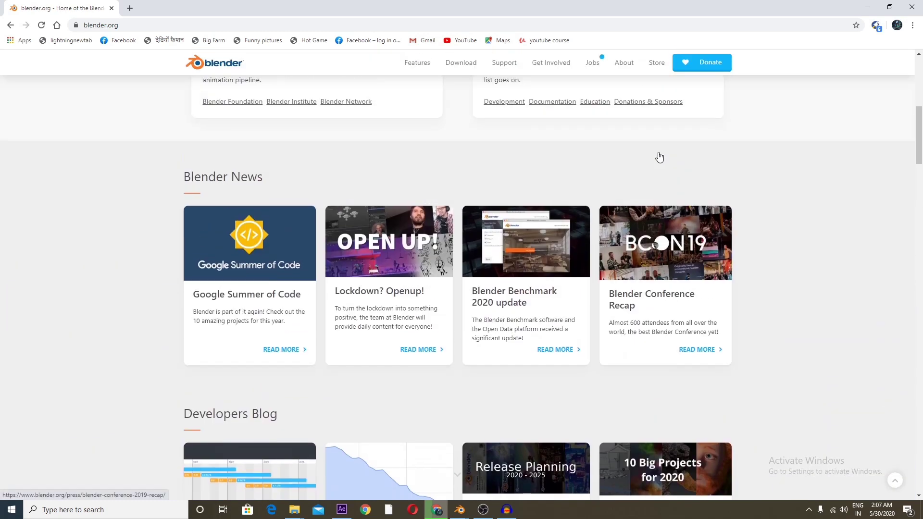
scroll(673, 193, up, 6)
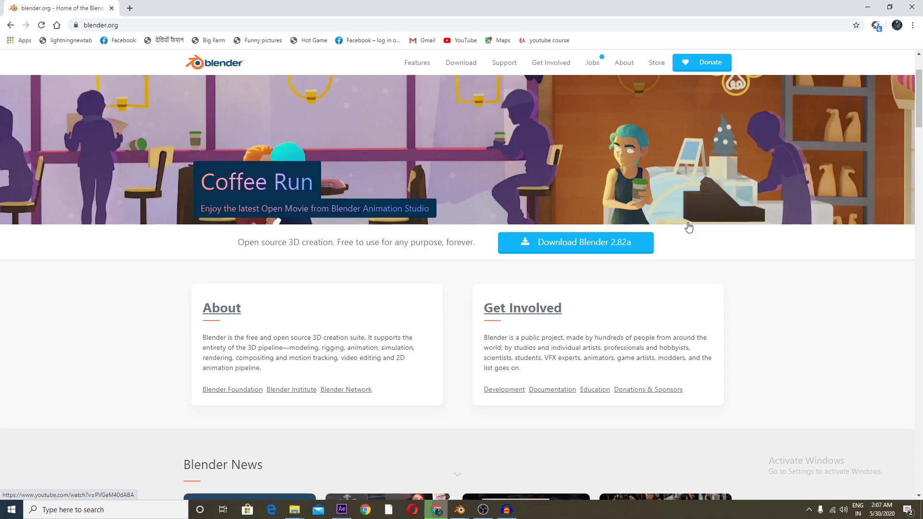
Step: Download the Blender 2.82a Windows Installer from the other platforms and versions list
click(586, 255)
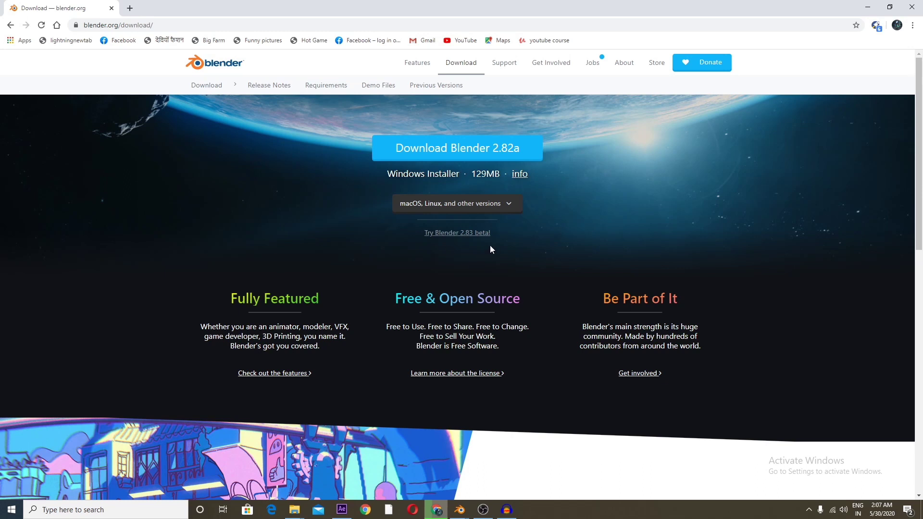
click(511, 211)
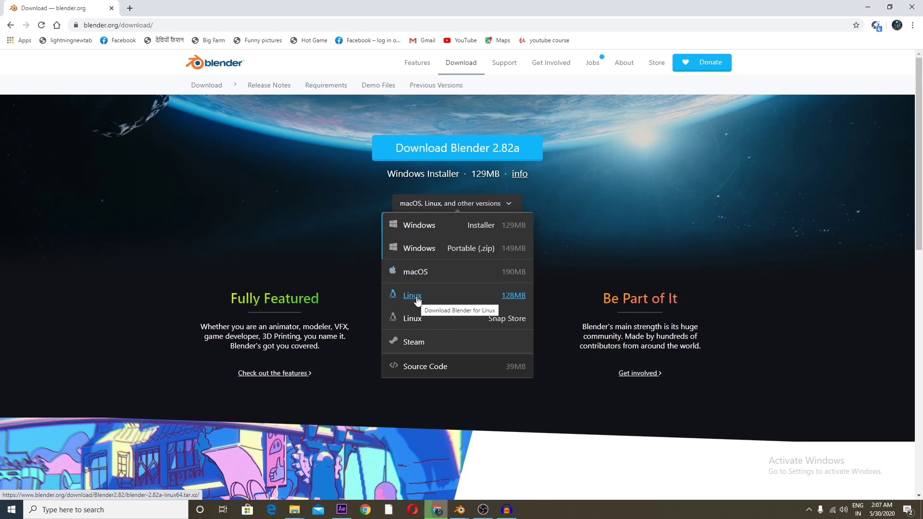
click(429, 231)
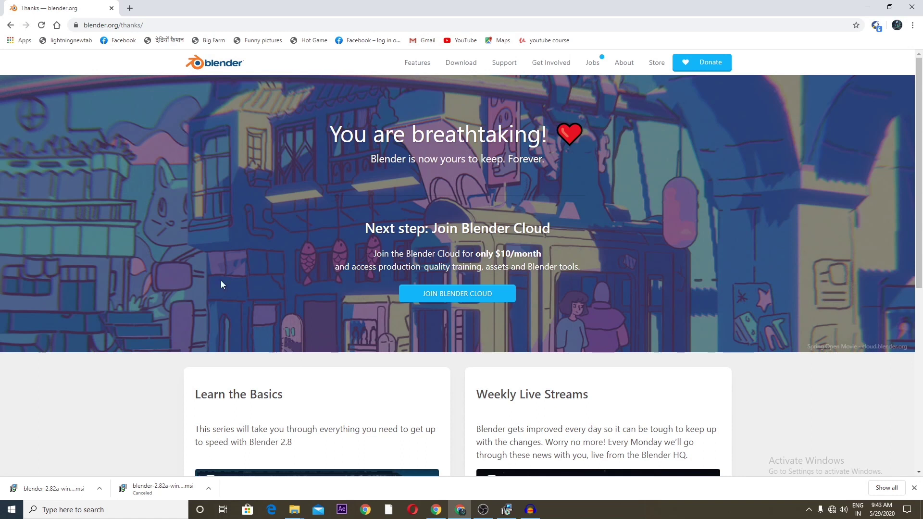
Step: Show the downloaded installer in its folder and launch blender-2.82a-windows64
click(99, 488)
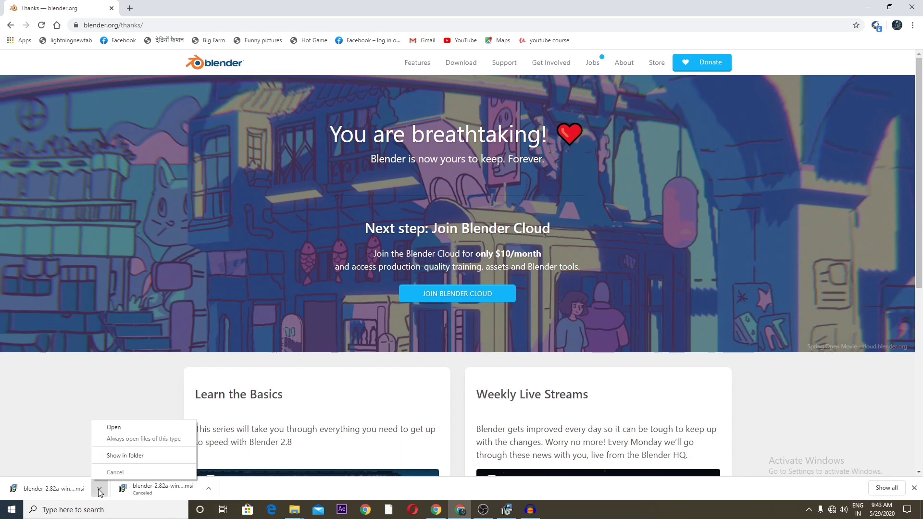
click(123, 456)
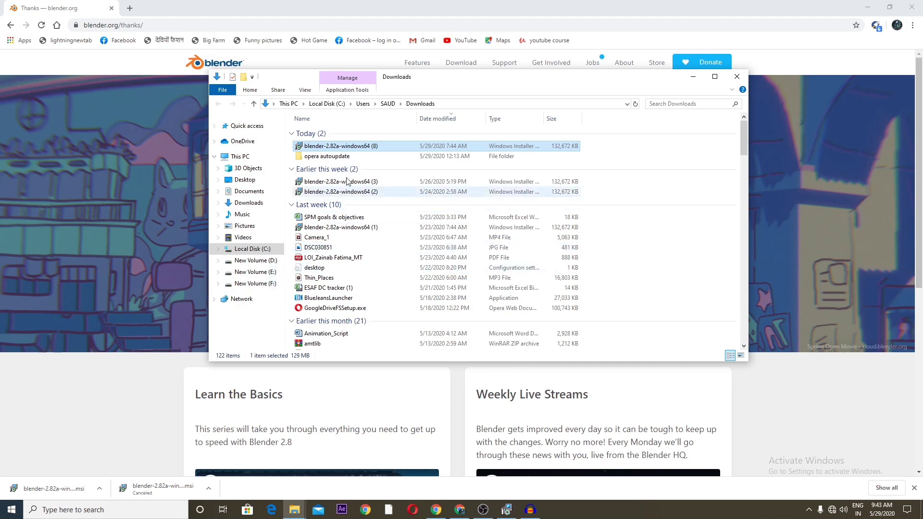
double_click(348, 146)
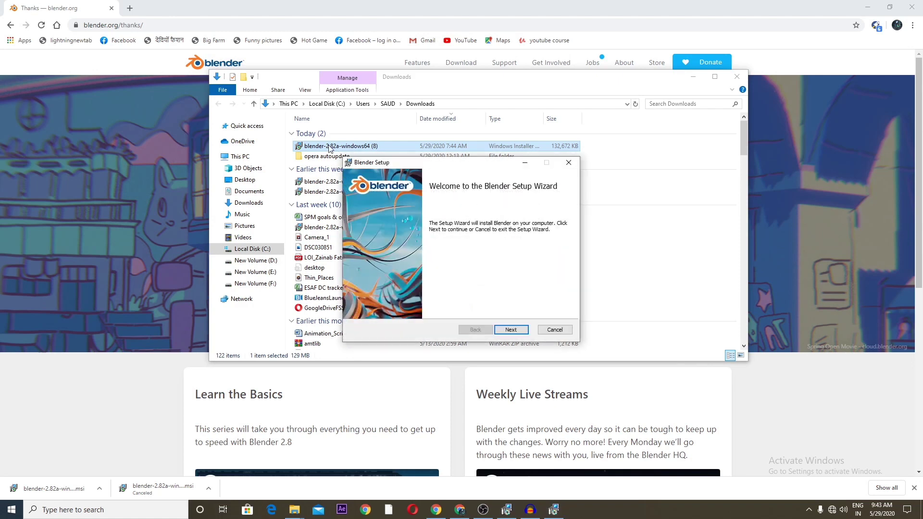
Step: Pass the welcome page, accept the License Agreement terms, and continue to Custom Setup
click(511, 331)
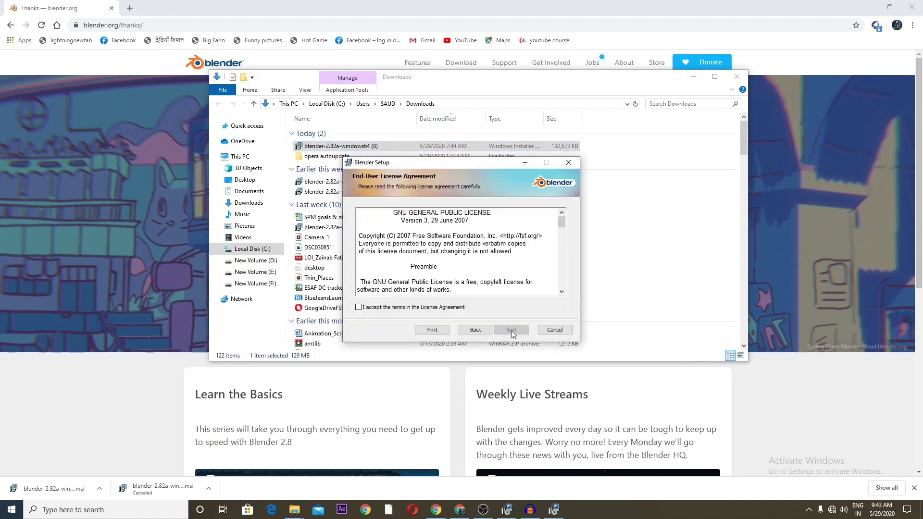
click(358, 307)
click(512, 331)
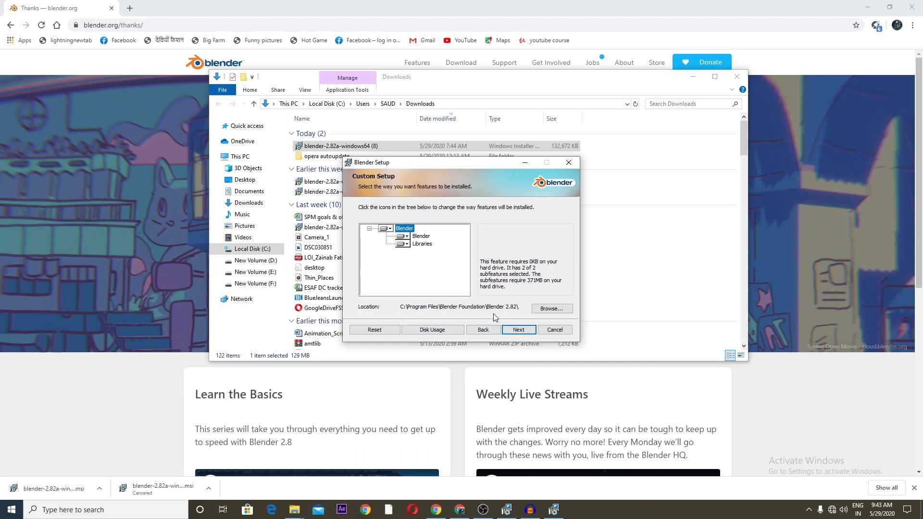
Step: Keep C:\Program Files\Blender Foundation\Blender 2.82\ as the destination and start the install
click(543, 312)
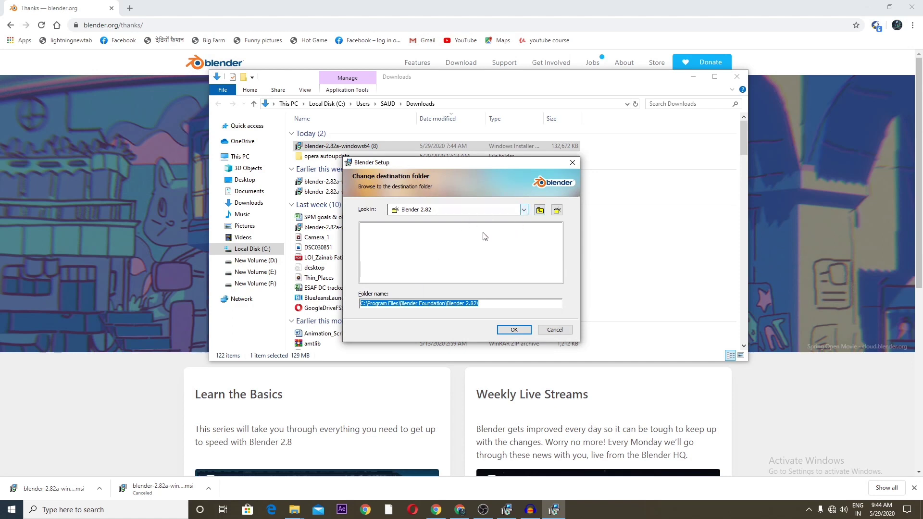
click(524, 210)
click(519, 246)
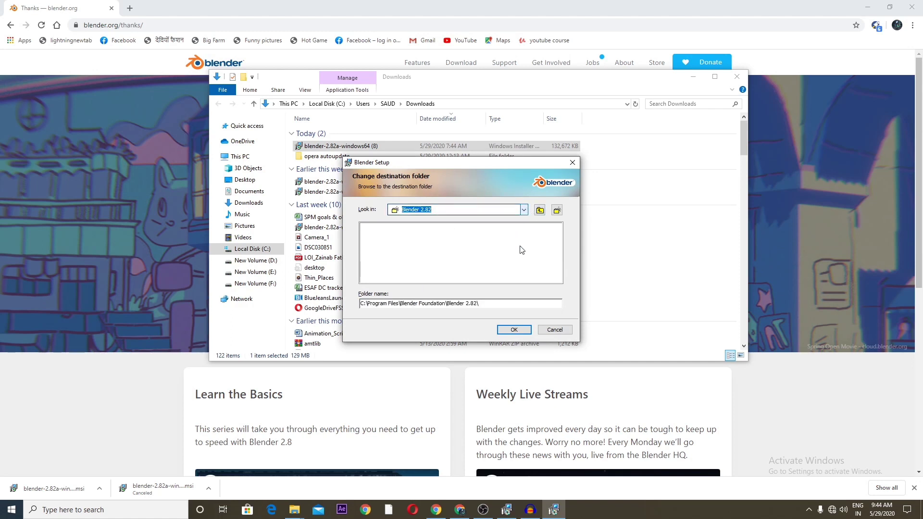
click(515, 329)
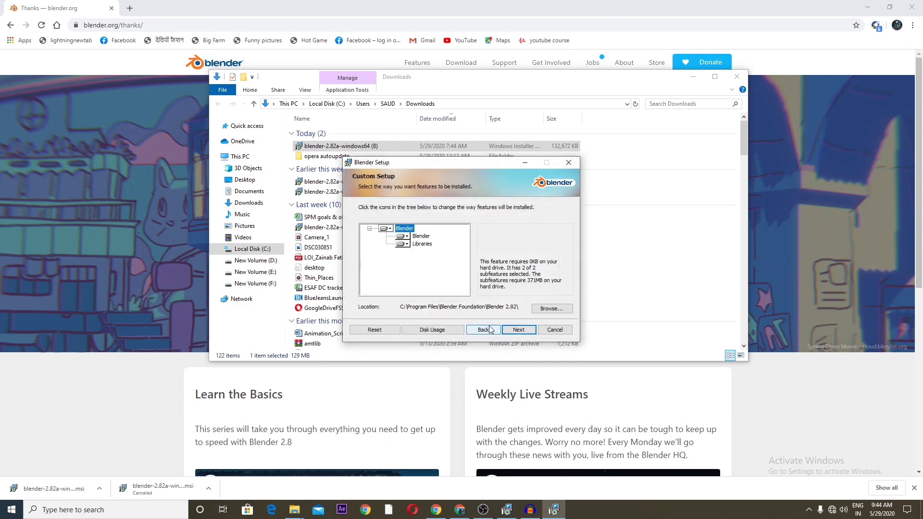
click(515, 331)
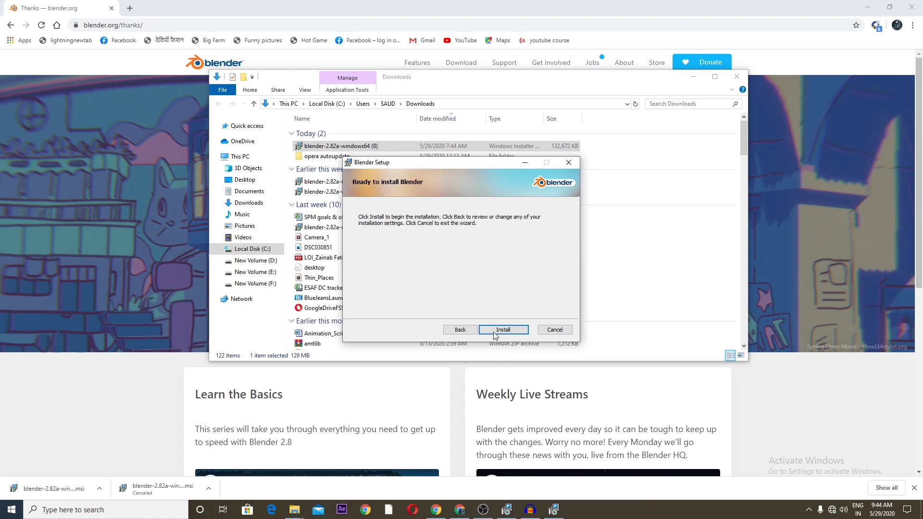
click(499, 332)
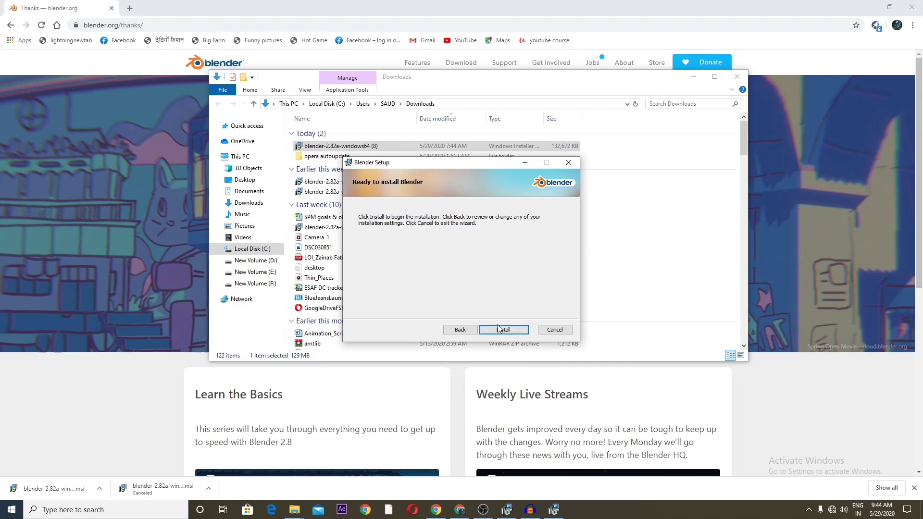